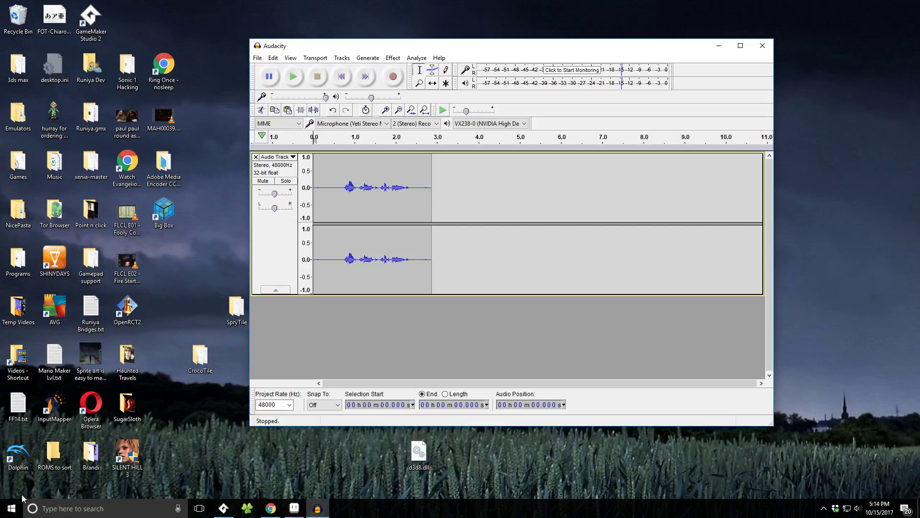
Search Windows for 'control panel' and open it.
left_click(100, 506)
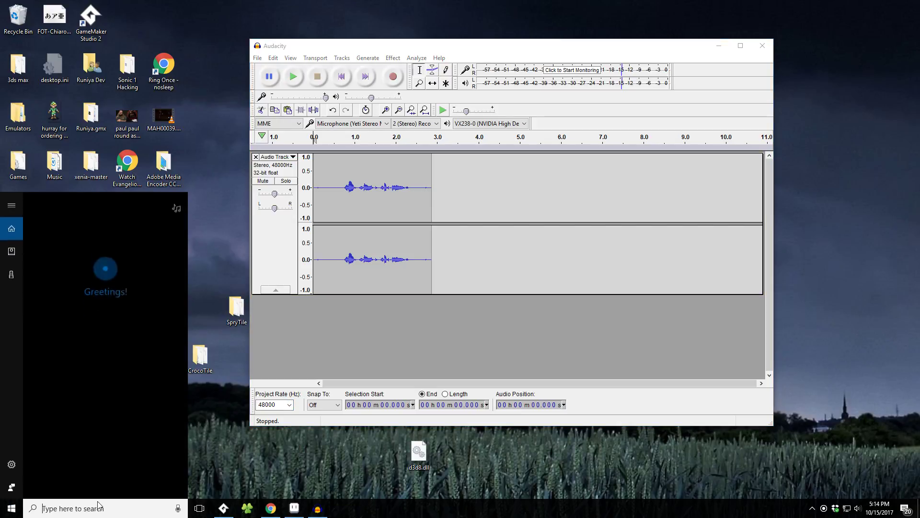
type("contro")
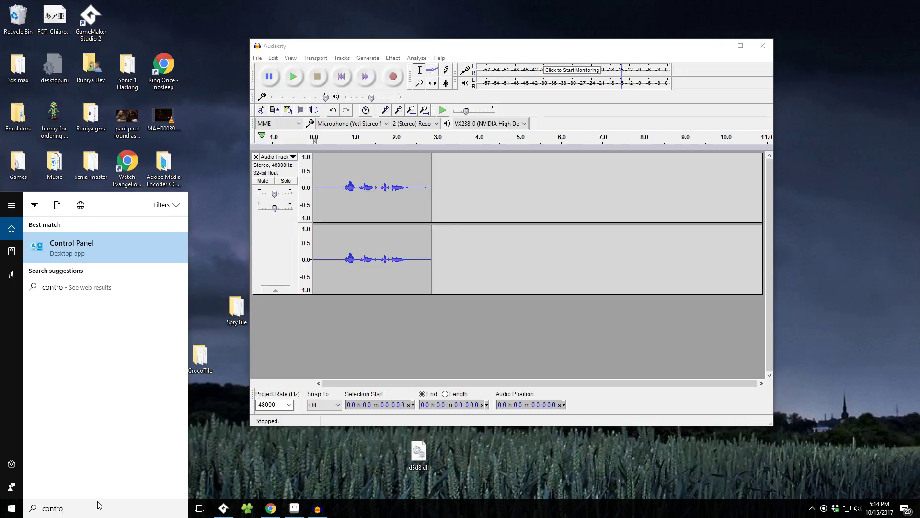
type("l panel")
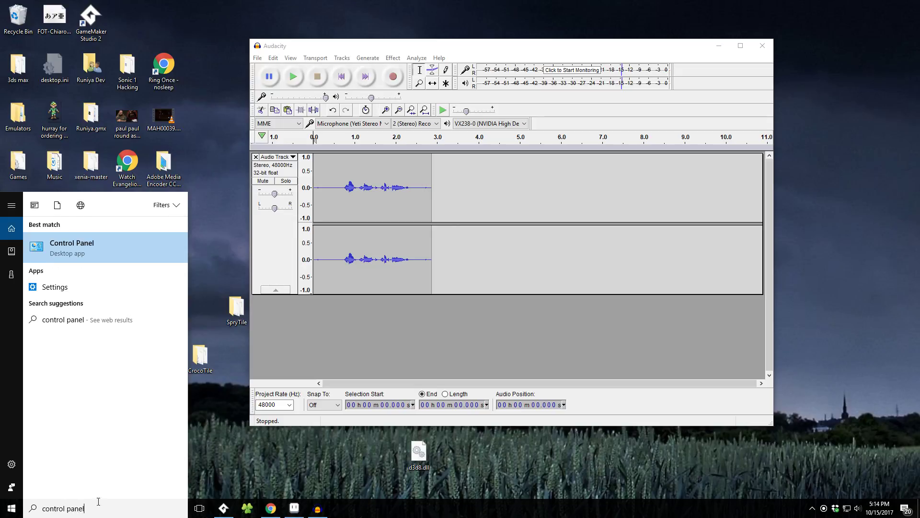
key("Return")
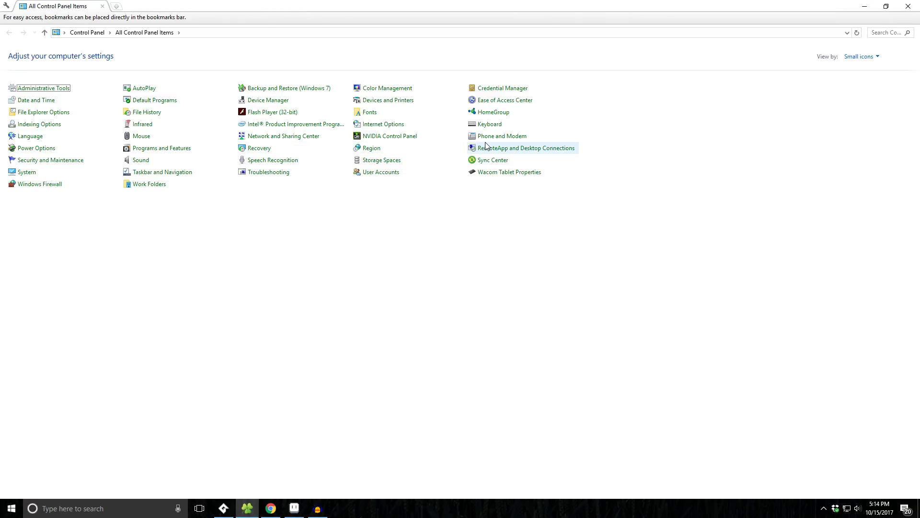
Open Sound, keep small icons, minimize Control Panel, and place Sound over Audacity.
left_click(140, 161)
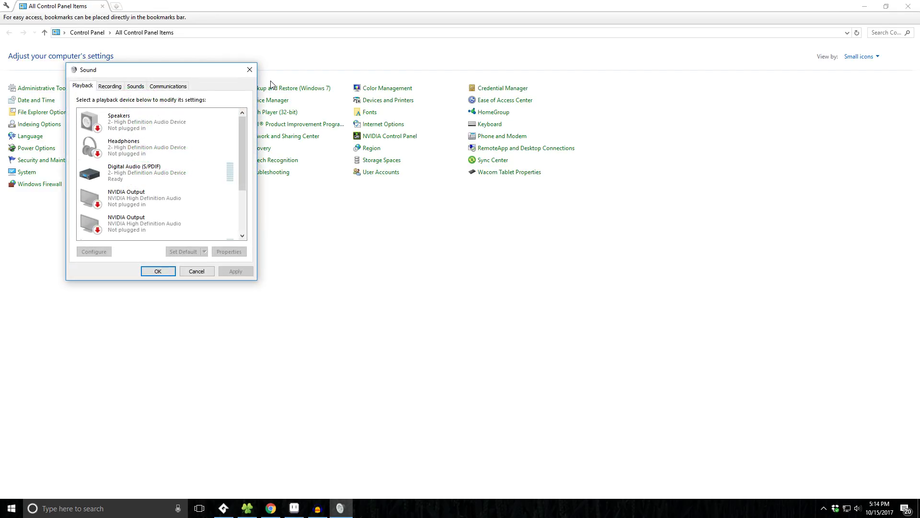
left_click(859, 56)
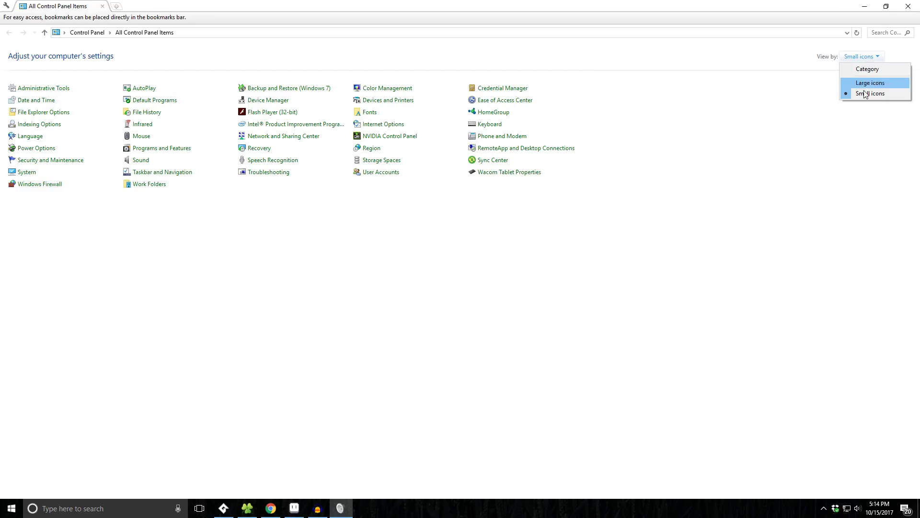
left_click(726, 58)
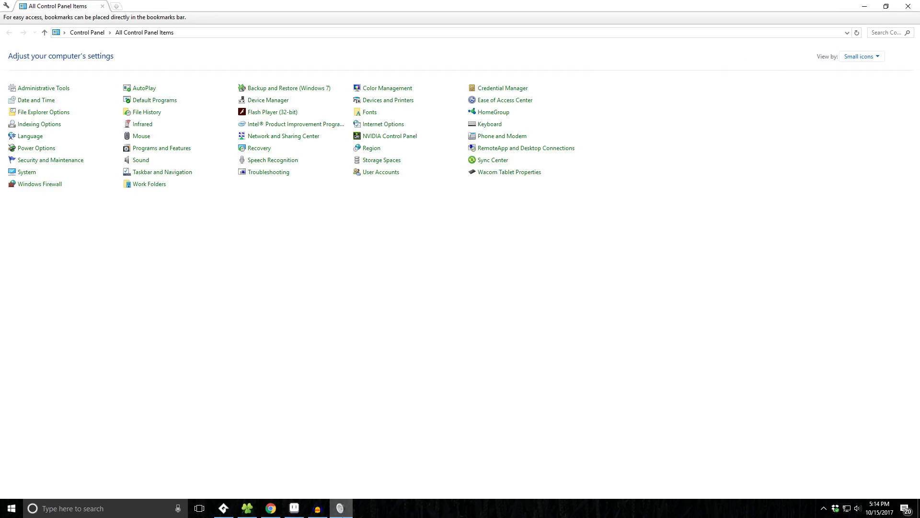
left_click(865, 7)
left_click_drag(175, 189, 510, 72)
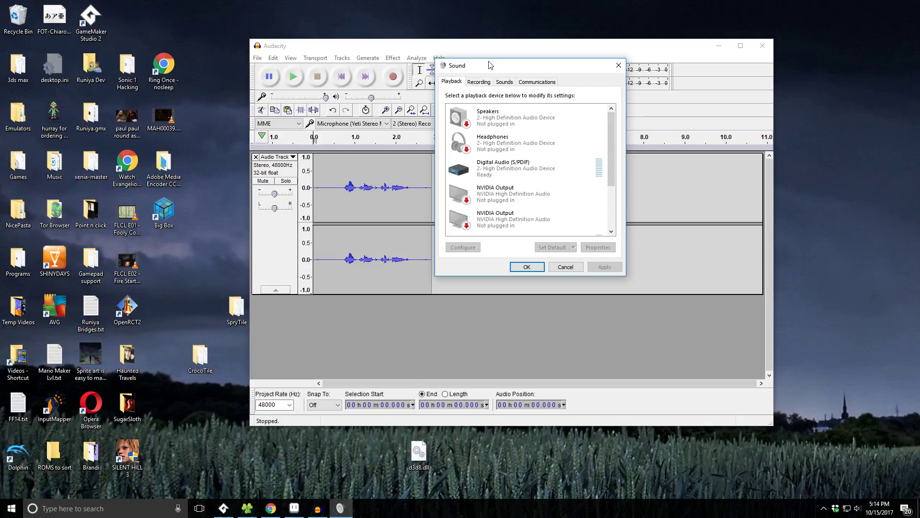
Open Properties for the Yeti Stereo Microphone from the Recording devices list.
left_click(480, 84)
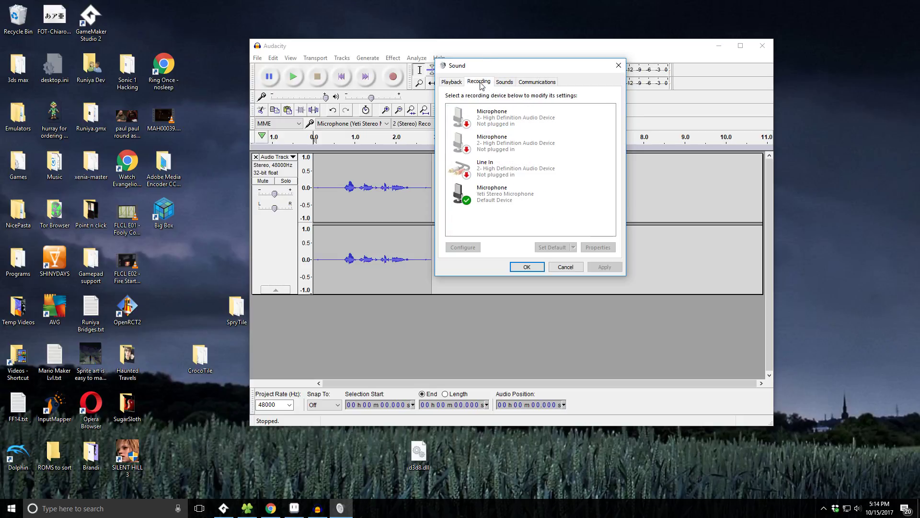
left_click(492, 203)
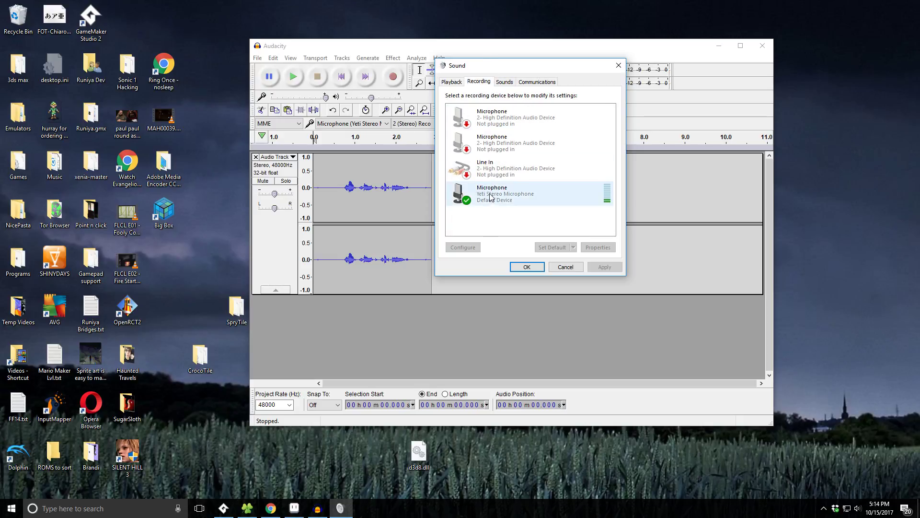
right_click(493, 197)
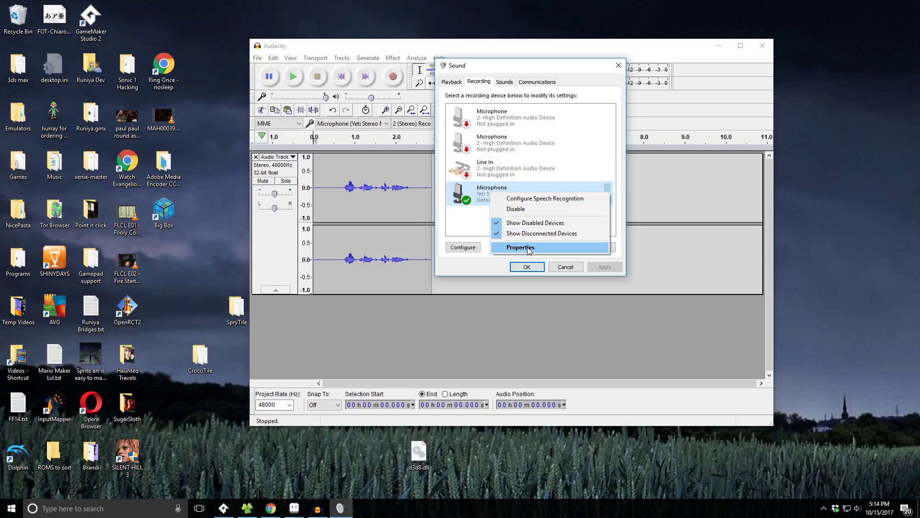
left_click(528, 248)
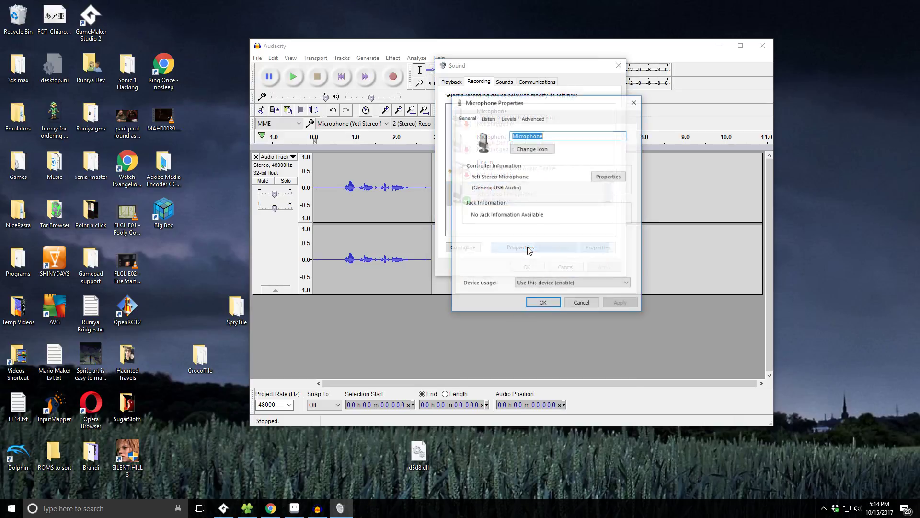
Choose '2 channel, 16 bit, 48000 Hz (DVD Quality)' as the Advanced default format.
left_click(533, 119)
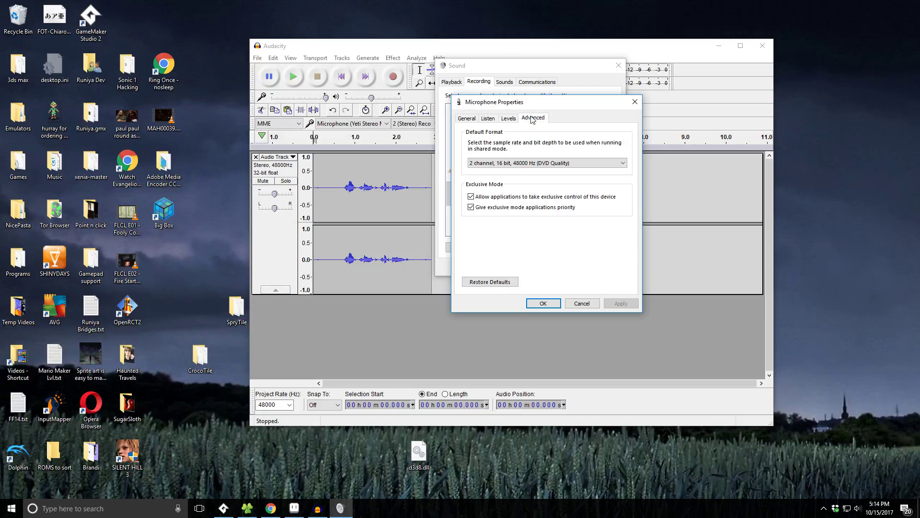
left_click(510, 165)
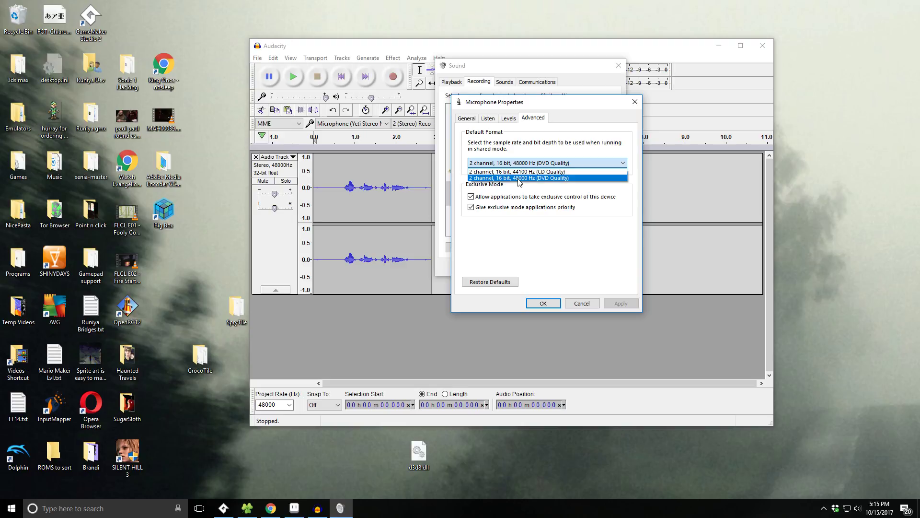
left_click(519, 182)
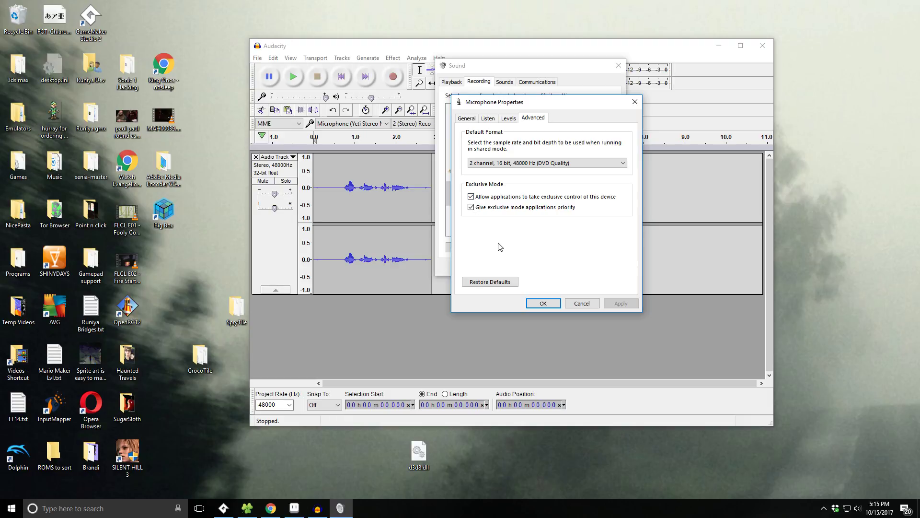
Confirm and close the Yeti microphone properties and the Sound dialog.
left_click(543, 304)
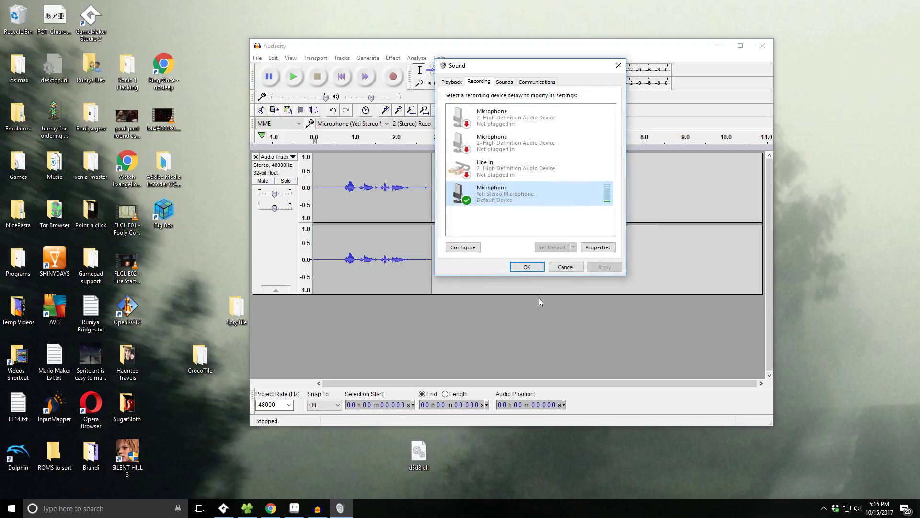
left_click(526, 267)
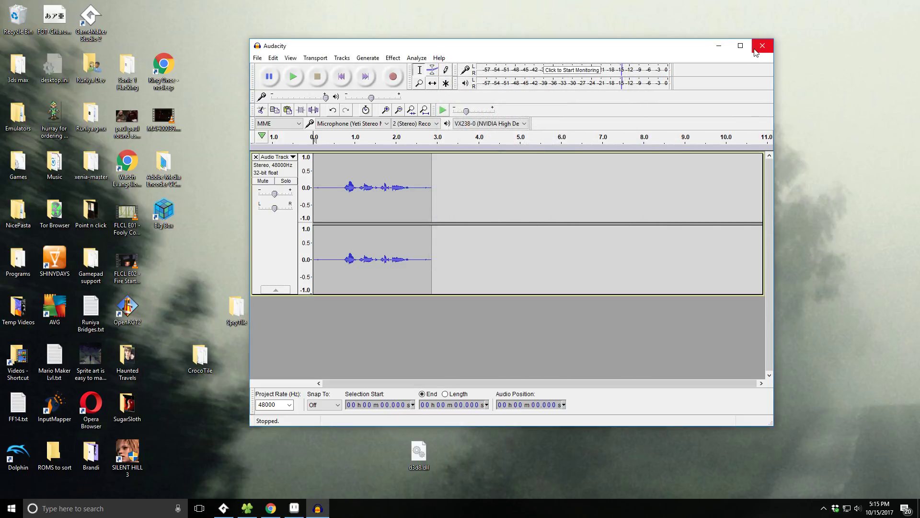